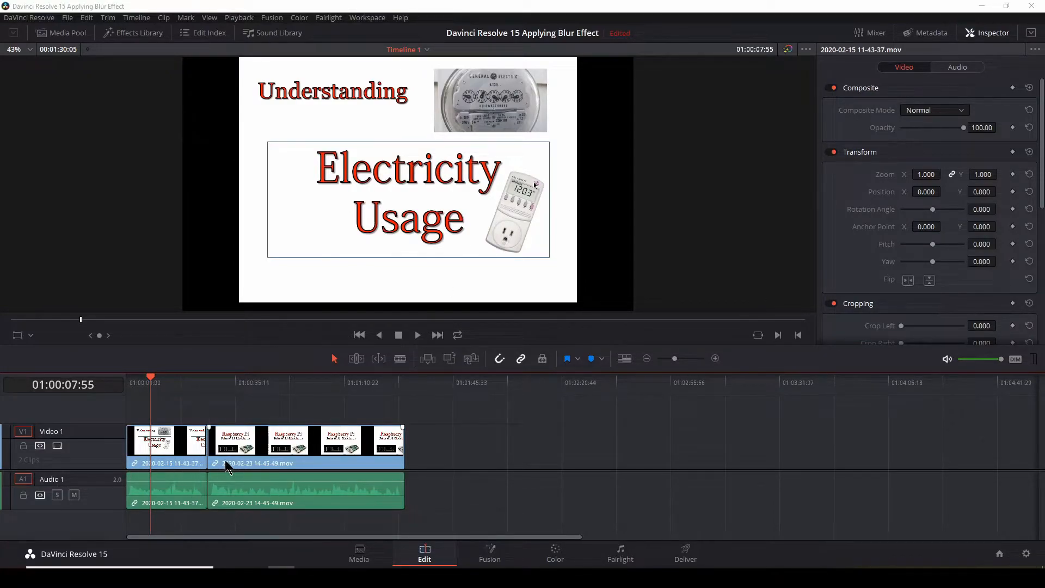
Step: Scrub through the timeline to review the Electricity Usage clip and the Raspberry Pi clip
{"action": "mouse_move", "coordinate": [257, 456]}
{"action": "left_mouse_down"}
{"action": "mouse_move", "coordinate": [337, 465]}
{"action": "mouse_move", "coordinate": [260, 461]}
{"action": "left_mouse_up"}
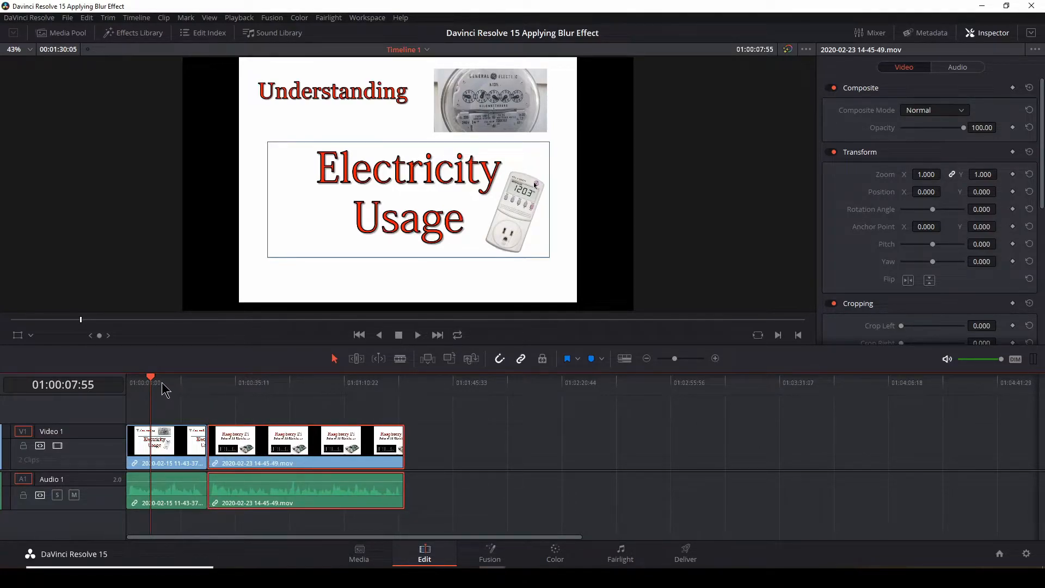
{"action": "left_click_drag", "start_coordinate": [152, 384], "coordinate": [265, 388]}
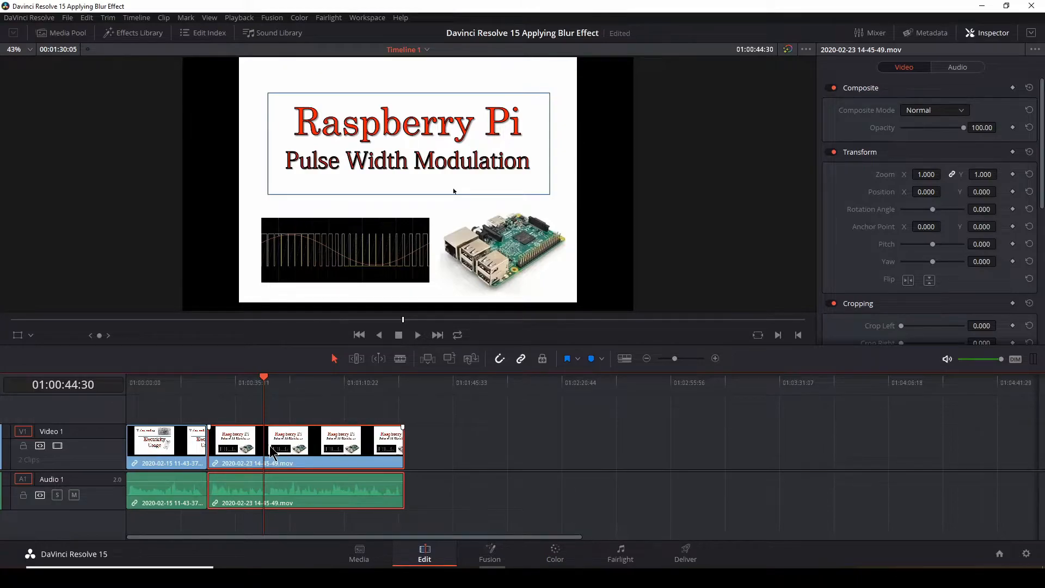
{"action": "left_click", "coordinate": [259, 379]}
{"action": "left_click_drag", "start_coordinate": [259, 380], "coordinate": [245, 381]}
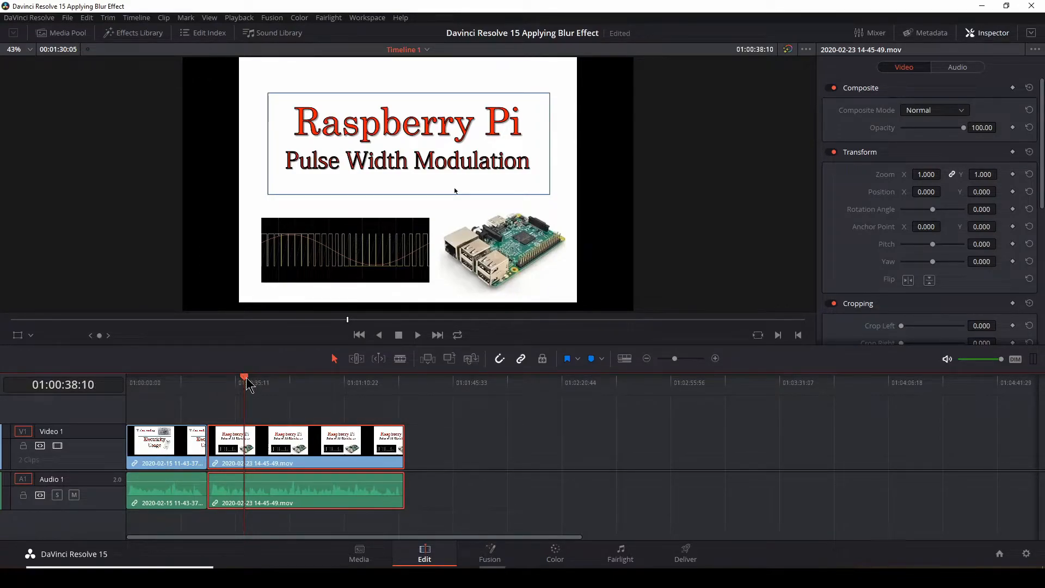
{"action": "left_click_drag", "start_coordinate": [245, 378], "coordinate": [242, 379]}
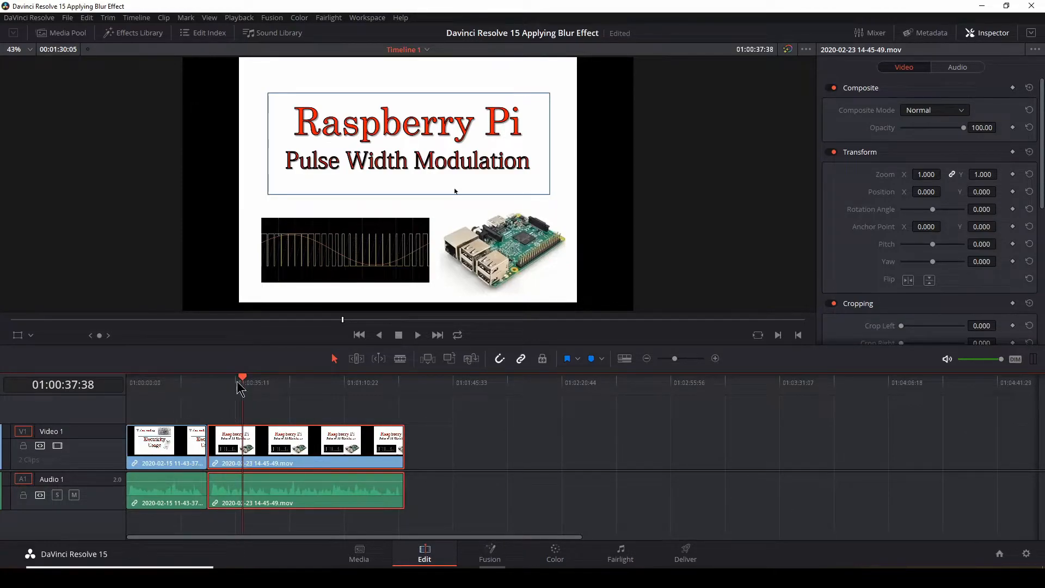
{"action": "left_click_drag", "start_coordinate": [244, 380], "coordinate": [150, 398]}
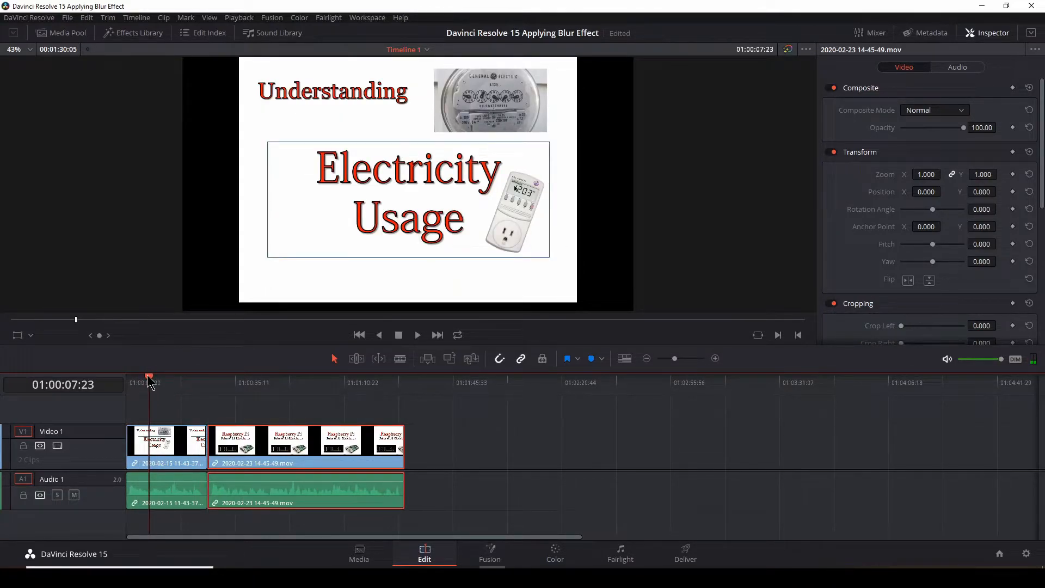
{"action": "left_click", "coordinate": [148, 380]}
{"action": "left_click_drag", "start_coordinate": [149, 379], "coordinate": [346, 388]}
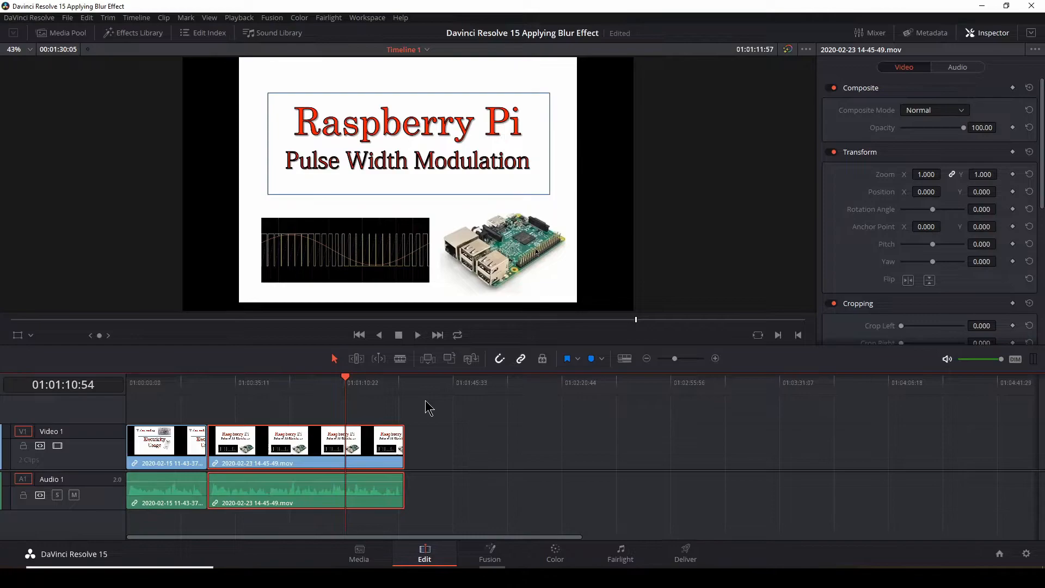
Step: Open the first clip at 01:00:08:47 for color grading and add a serial node after node 01
{"action": "left_click_drag", "start_coordinate": [346, 384], "coordinate": [154, 388]}
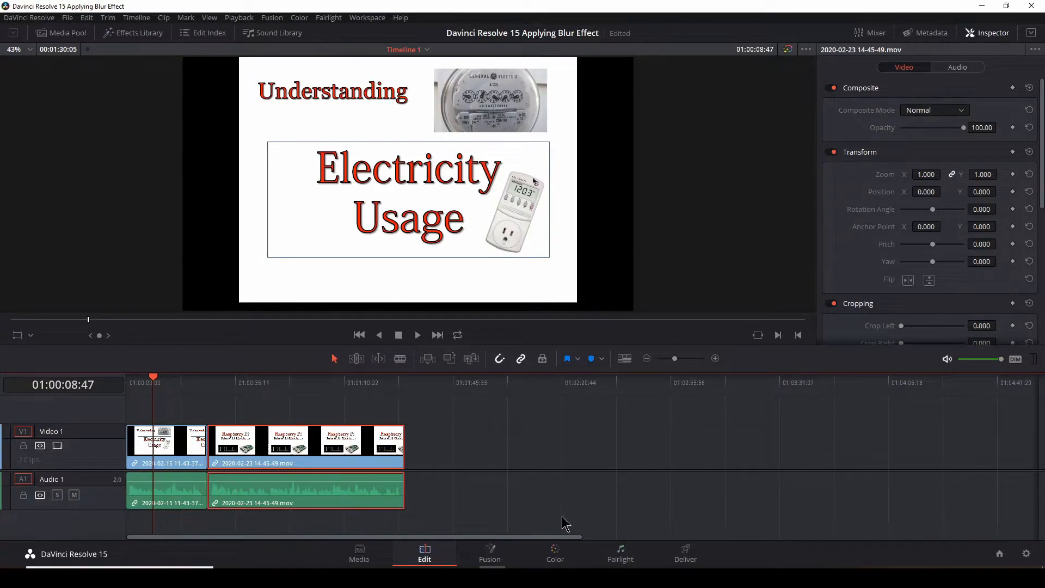
{"action": "left_click", "coordinate": [556, 553]}
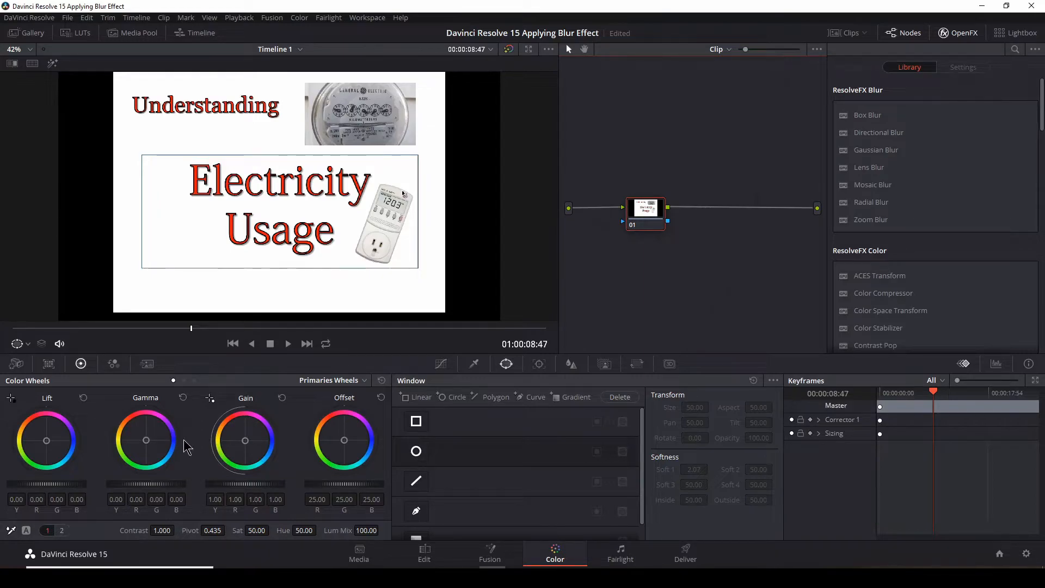
{"action": "mouse_move", "coordinate": [646, 214]}
{"action": "left_mouse_down"}
{"action": "mouse_move", "coordinate": [652, 228]}
{"action": "mouse_move", "coordinate": [656, 181]}
{"action": "mouse_move", "coordinate": [656, 209]}
{"action": "left_mouse_up"}
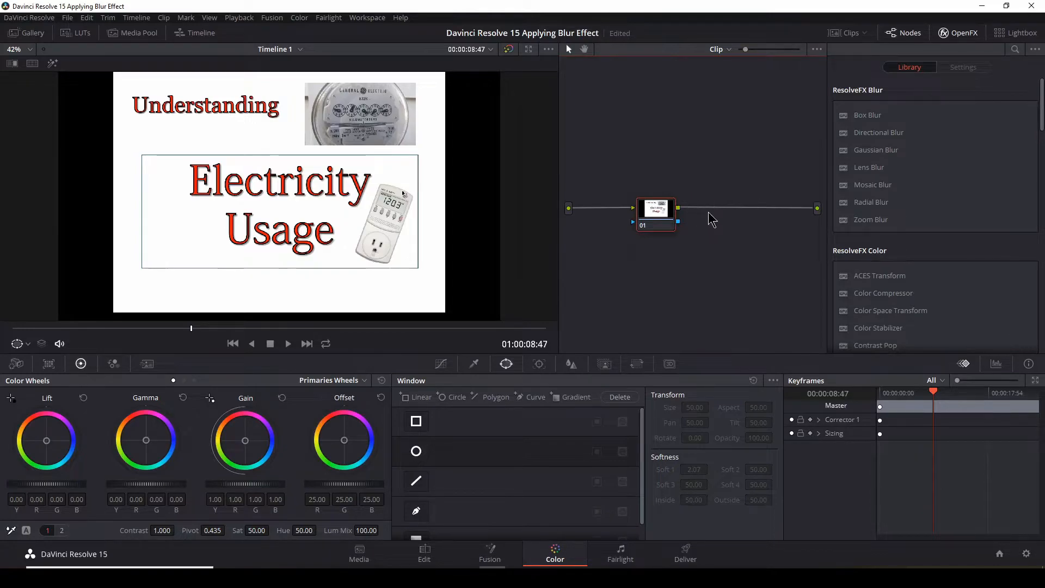
{"action": "right_click", "coordinate": [655, 210]}
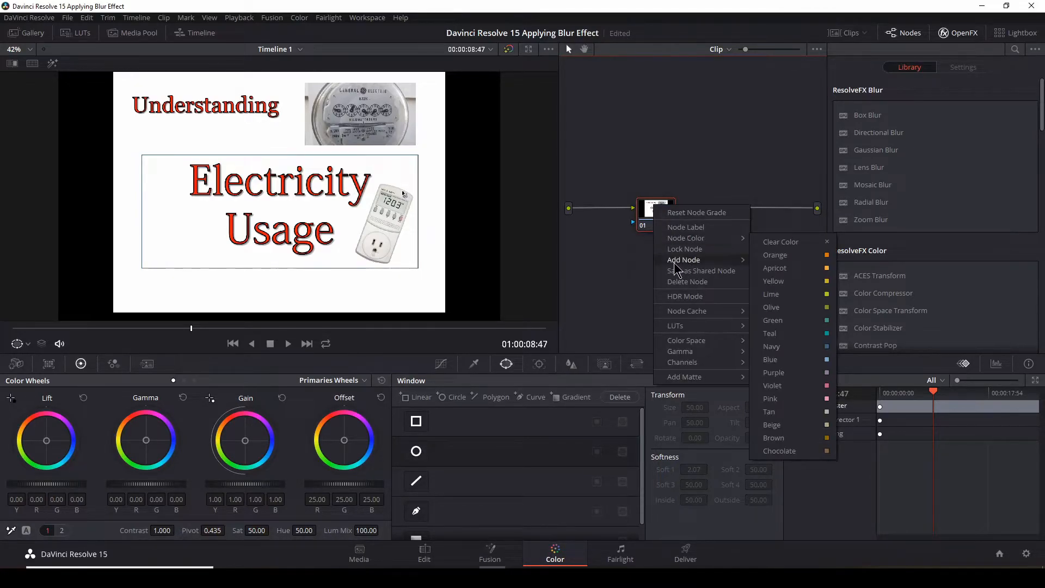
{"action": "mouse_move", "coordinate": [702, 261]}
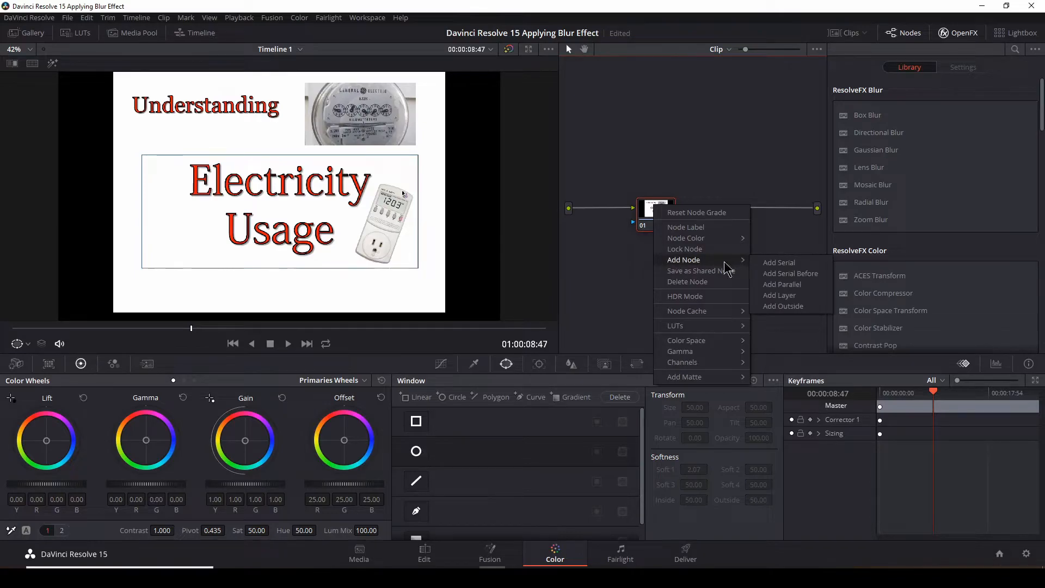
{"action": "left_click", "coordinate": [769, 266]}
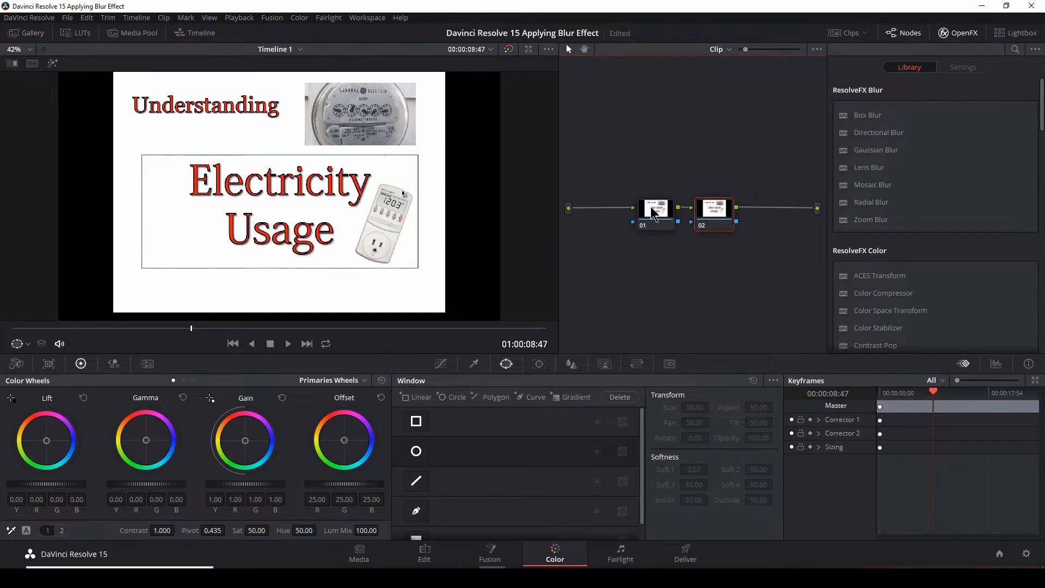
{"action": "left_click_drag", "start_coordinate": [715, 212], "coordinate": [717, 210]}
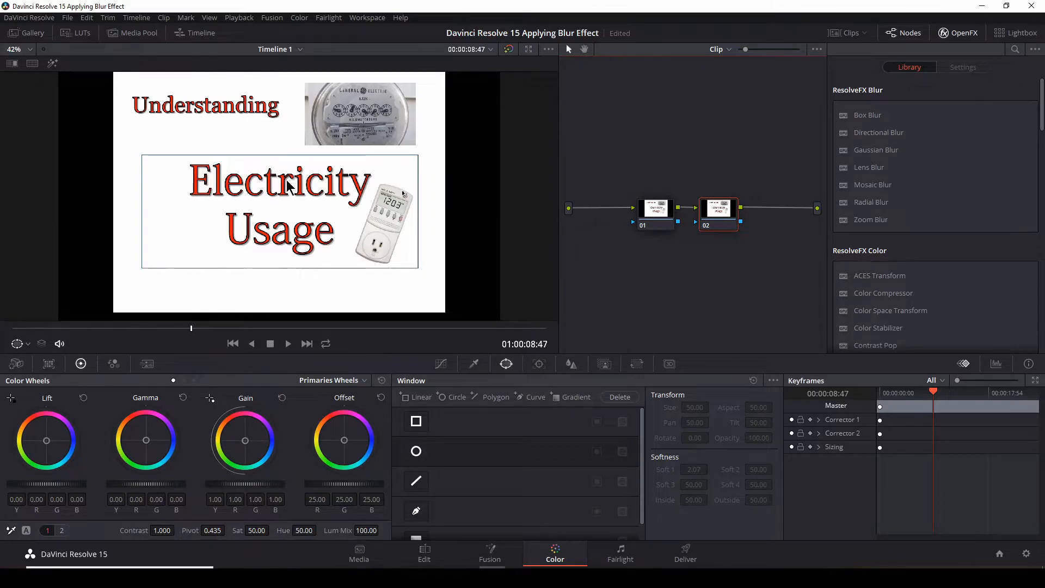
Step: Add a rectangular window to node 02 and fit it around the word "Electricity"
{"action": "left_click", "coordinate": [417, 422]}
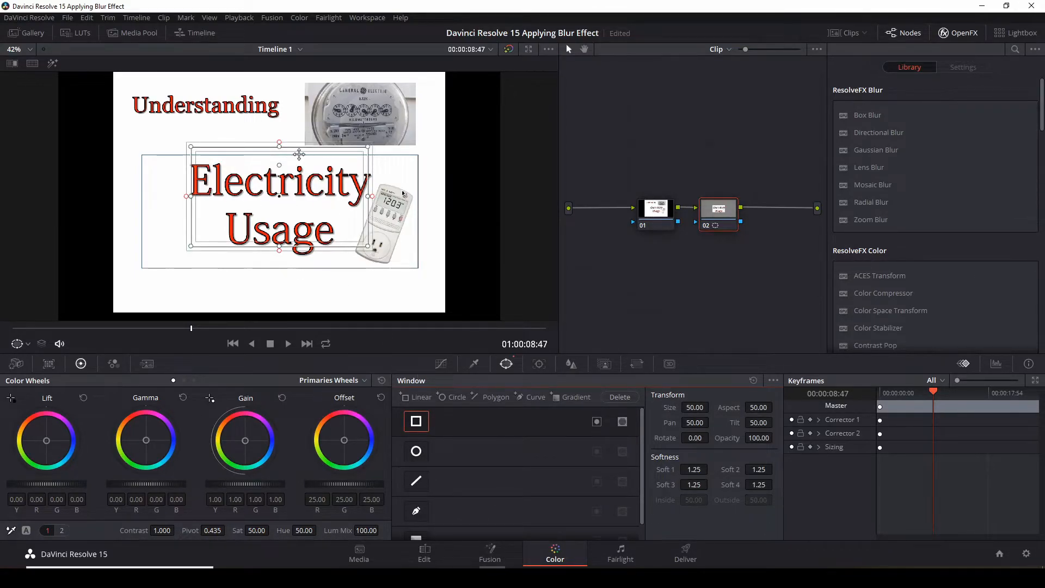
{"action": "mouse_move", "coordinate": [279, 198]}
{"action": "left_mouse_down"}
{"action": "mouse_move", "coordinate": [261, 212]}
{"action": "mouse_move", "coordinate": [343, 215]}
{"action": "mouse_move", "coordinate": [370, 182]}
{"action": "mouse_move", "coordinate": [276, 204]}
{"action": "mouse_move", "coordinate": [262, 189]}
{"action": "mouse_move", "coordinate": [268, 184]}
{"action": "left_mouse_up"}
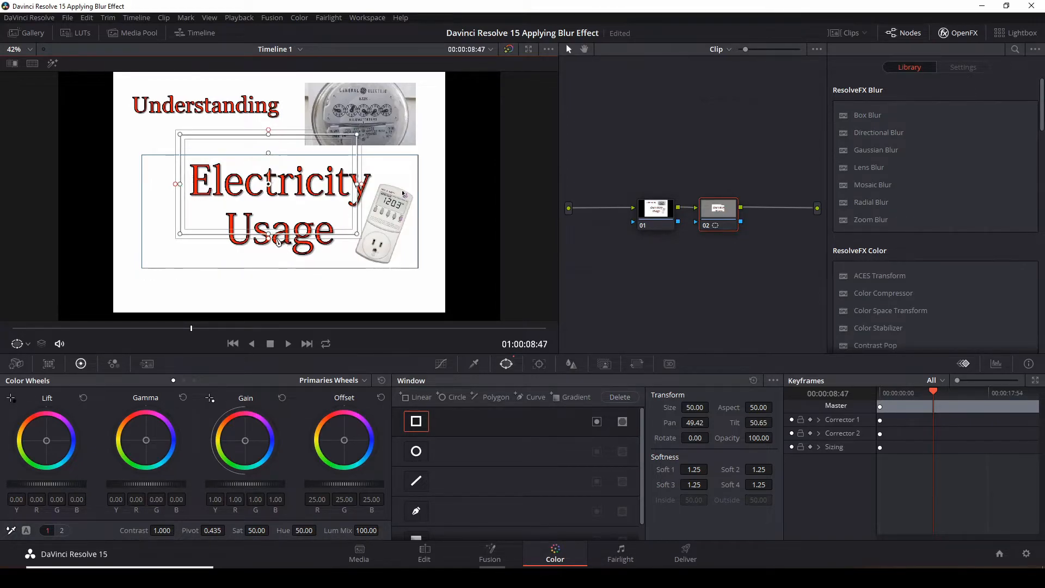
{"action": "left_click_drag", "start_coordinate": [269, 233], "coordinate": [269, 210]}
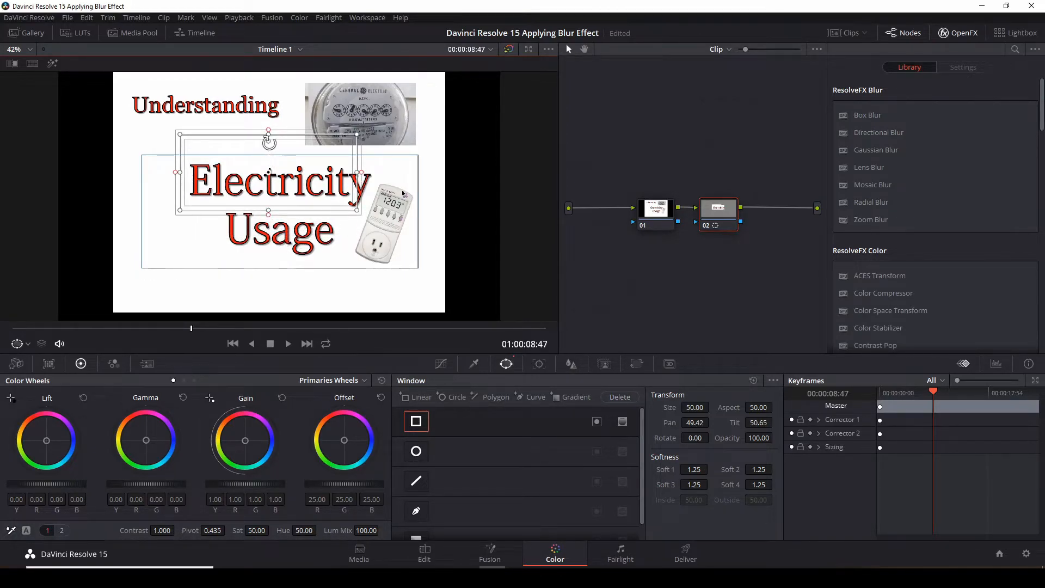
{"action": "left_click_drag", "start_coordinate": [268, 134], "coordinate": [269, 156]}
{"action": "left_click_drag", "start_coordinate": [360, 185], "coordinate": [379, 186]}
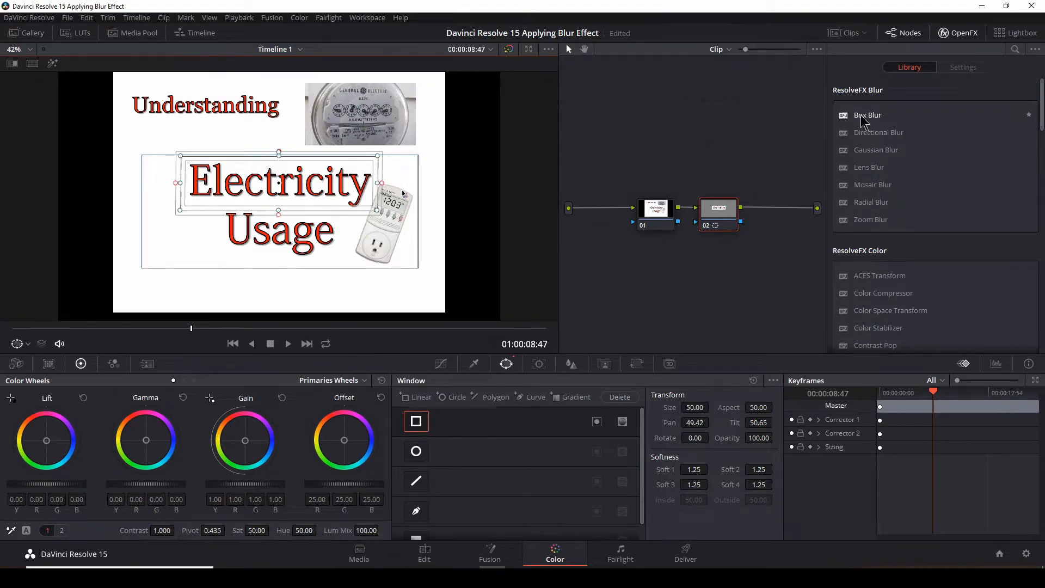
Step: Apply the Box Blur effect to node 02 and raise its ganged horizontal and vertical strength to 0.572
{"action": "left_click_drag", "start_coordinate": [845, 117], "coordinate": [719, 210]}
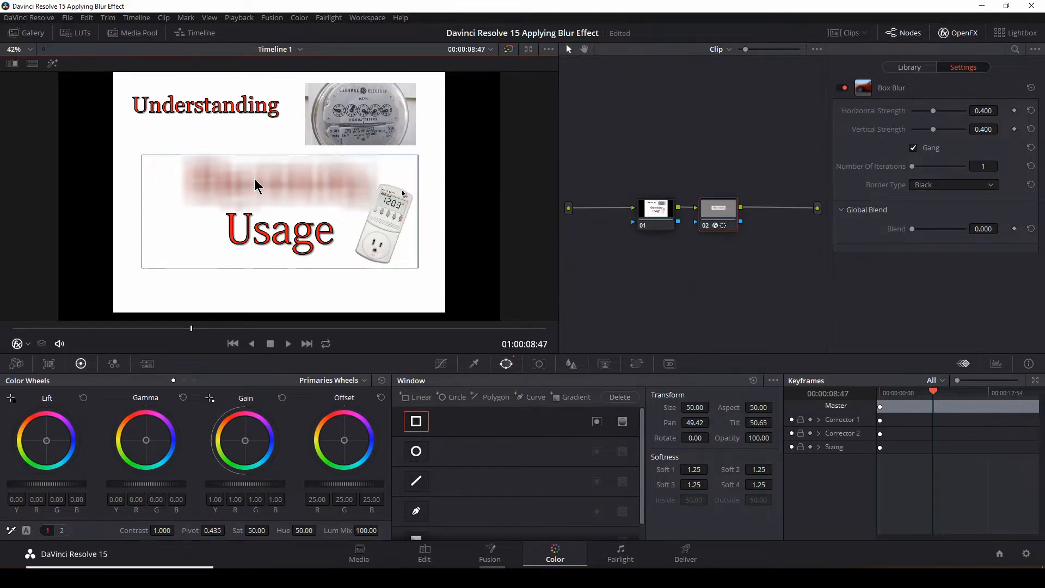
{"action": "left_click_drag", "start_coordinate": [933, 111], "coordinate": [946, 138]}
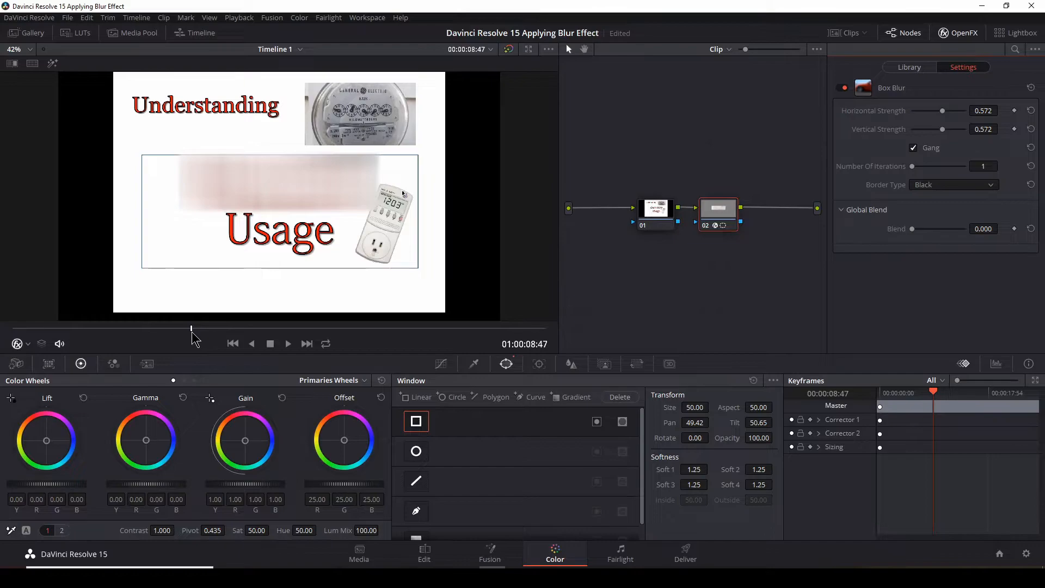
Step: Check the blur at earlier frames of the clip and switch Box Blur off and on to compare the image
{"action": "left_click_drag", "start_coordinate": [189, 330], "coordinate": [129, 331]}
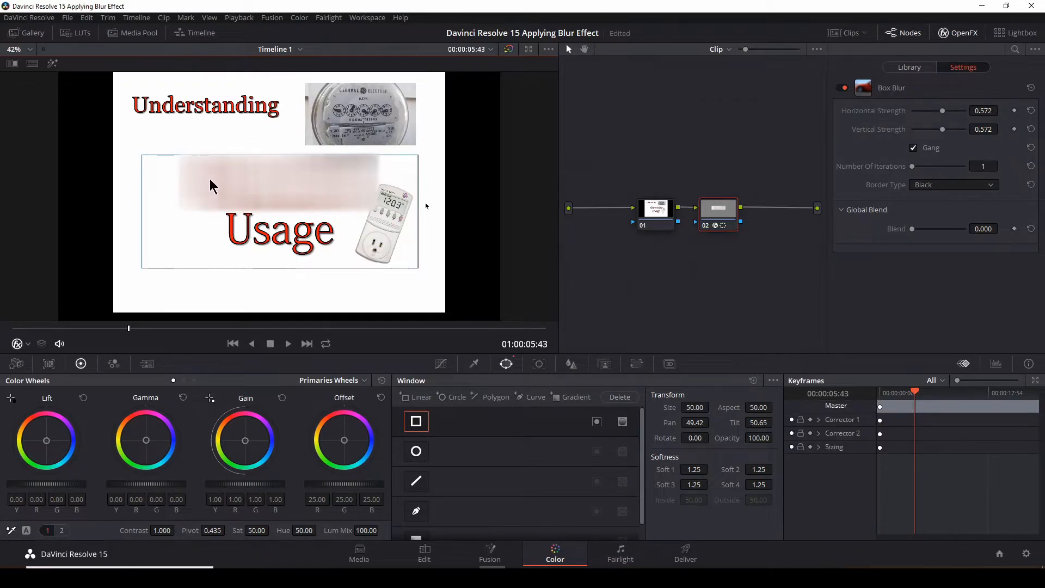
{"action": "mouse_move", "coordinate": [129, 329]}
{"action": "left_mouse_down"}
{"action": "mouse_move", "coordinate": [27, 329]}
{"action": "mouse_move", "coordinate": [120, 329]}
{"action": "left_mouse_up"}
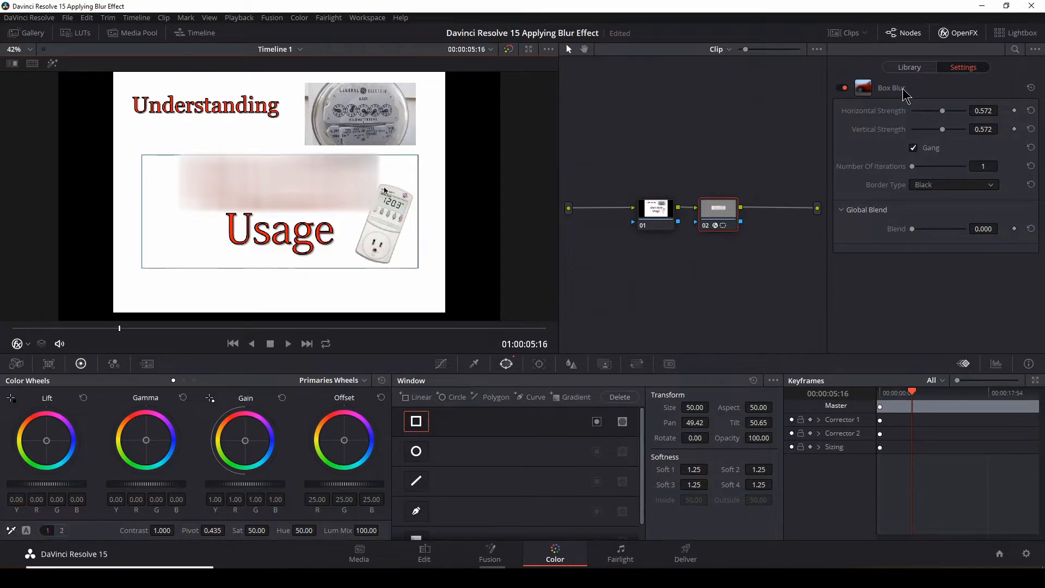
{"action": "left_click", "coordinate": [846, 90]}
{"action": "left_click", "coordinate": [843, 88]}
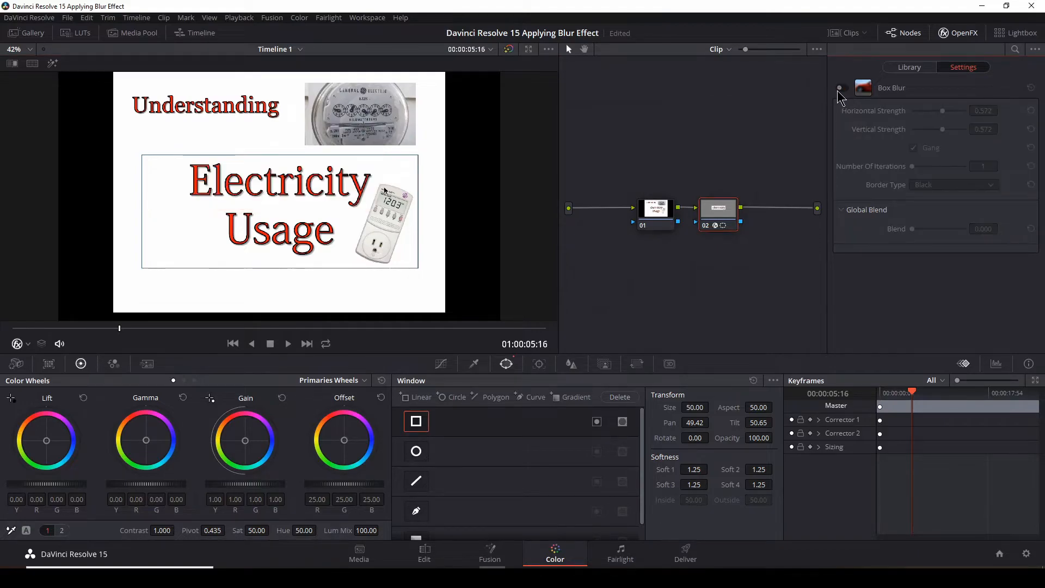
{"action": "left_click", "coordinate": [844, 88]}
{"action": "left_click", "coordinate": [842, 89]}
{"action": "left_click", "coordinate": [845, 89]}
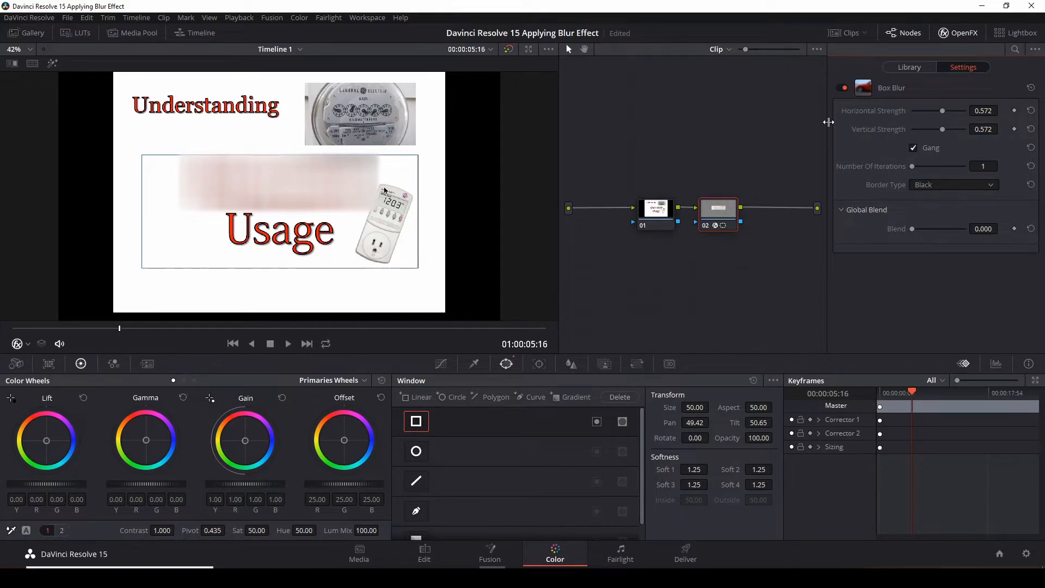
{"action": "left_click", "coordinate": [843, 89]}
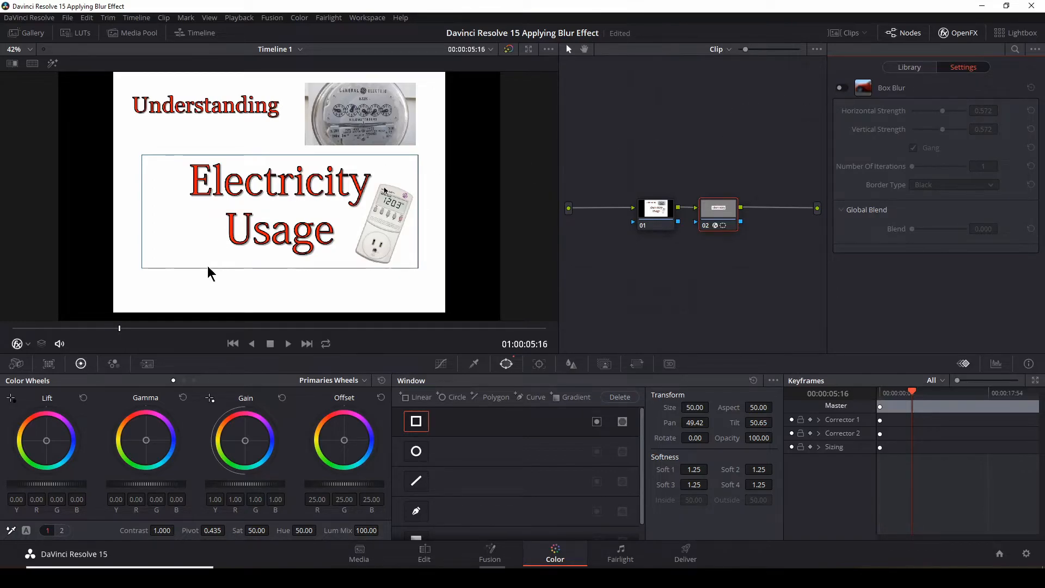
Step: Re-enable Box Blur and keyframe its Global Blend at 1.000 on 01:00:05:46 and 0.000 on 01:00:05:47
{"action": "mouse_move", "coordinate": [120, 329]}
{"action": "left_mouse_down"}
{"action": "mouse_move", "coordinate": [24, 332]}
{"action": "mouse_move", "coordinate": [130, 331]}
{"action": "left_mouse_up"}
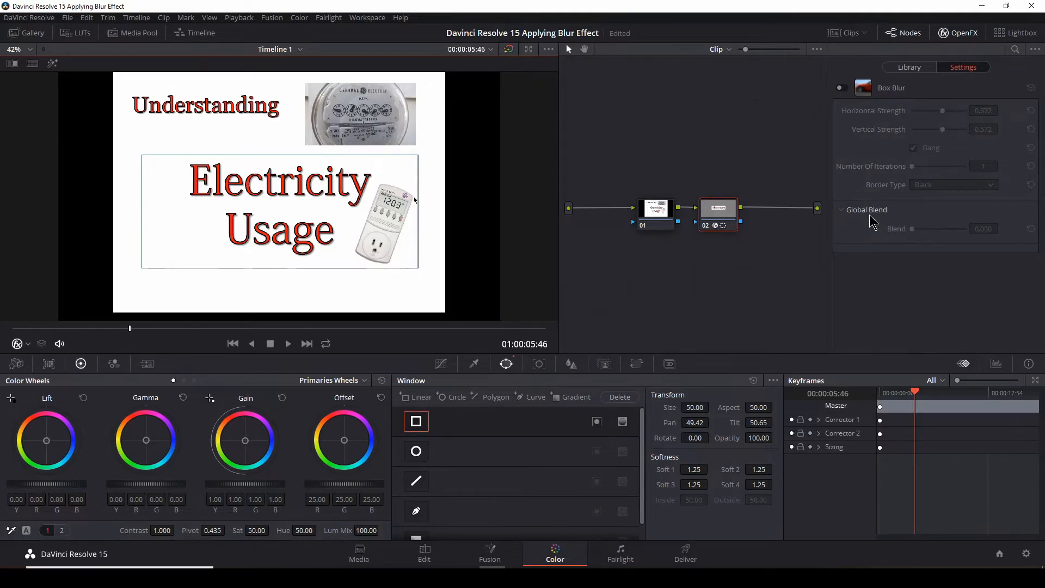
{"action": "left_click", "coordinate": [844, 88]}
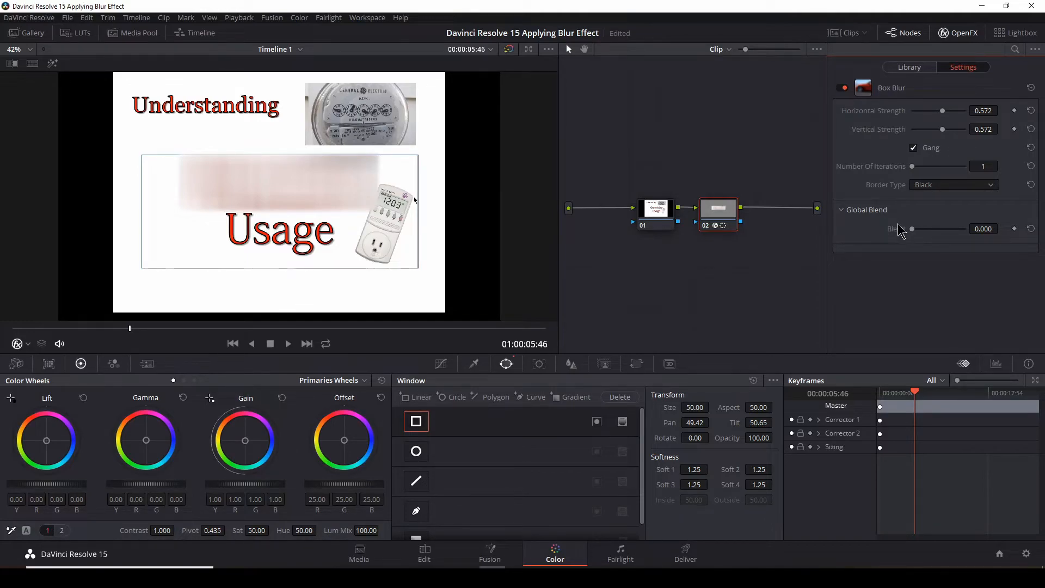
{"action": "mouse_move", "coordinate": [916, 237]}
{"action": "left_mouse_down"}
{"action": "mouse_move", "coordinate": [1001, 234]}
{"action": "mouse_move", "coordinate": [868, 238]}
{"action": "mouse_move", "coordinate": [970, 248]}
{"action": "mouse_move", "coordinate": [865, 249]}
{"action": "mouse_move", "coordinate": [978, 243]}
{"action": "mouse_move", "coordinate": [898, 245]}
{"action": "left_mouse_up"}
{"action": "left_click_drag", "start_coordinate": [916, 237], "coordinate": [972, 234]}
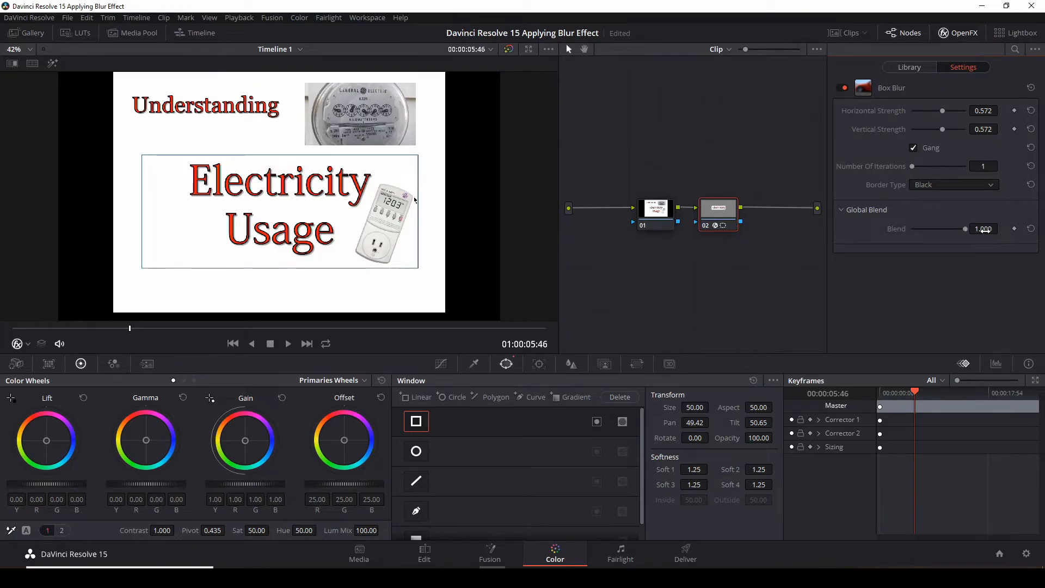
{"action": "left_click", "coordinate": [1015, 229]}
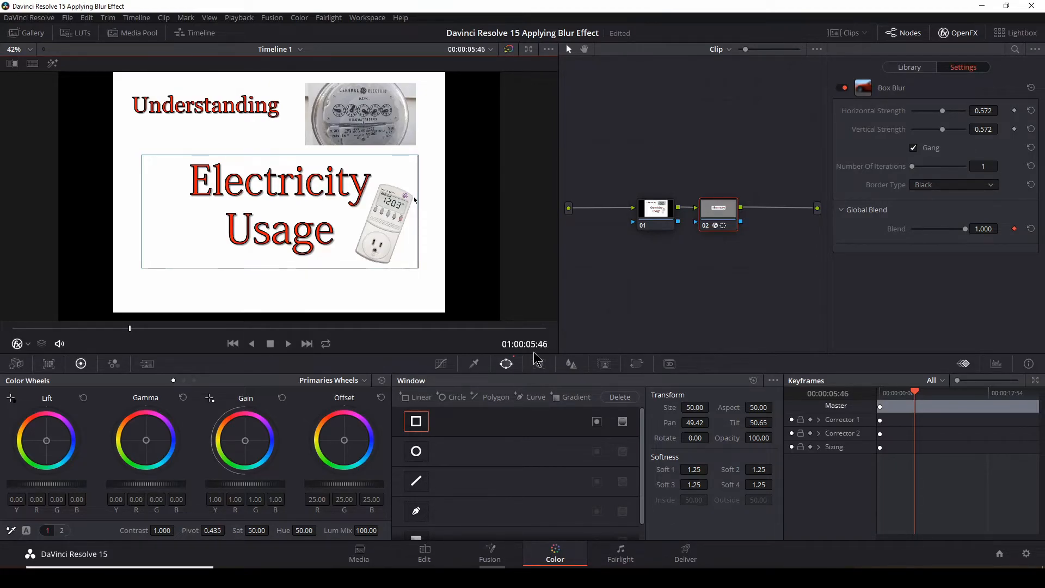
{"action": "key", "text": "Right"}
{"action": "left_click_drag", "start_coordinate": [966, 230], "coordinate": [910, 233]}
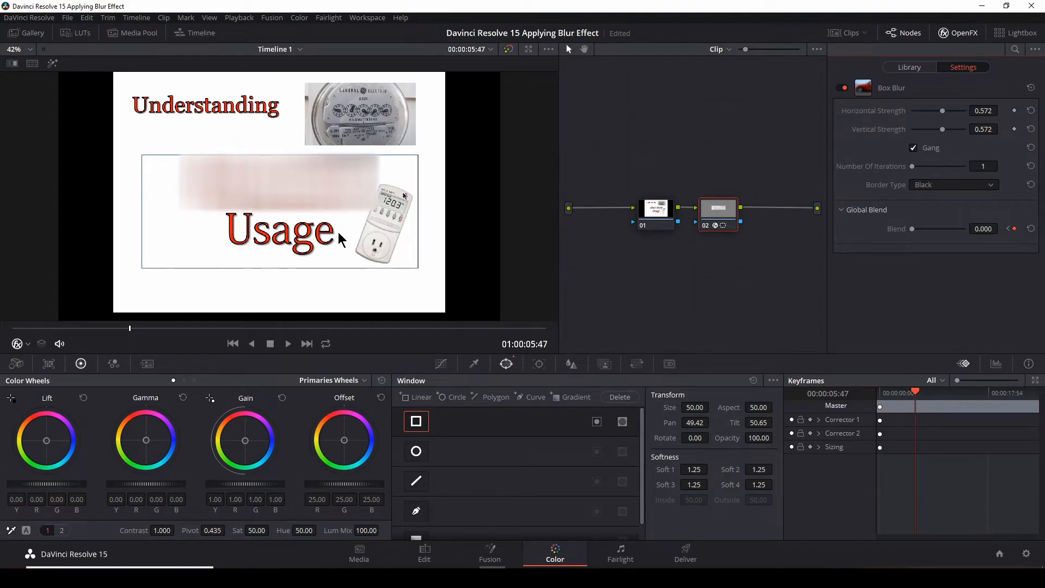
Step: Keyframe the Box Blur's Global Blend at 0.000 on 01:00:18:35 and 1.000 on 01:00:18:36
{"action": "left_click", "coordinate": [1014, 228]}
{"action": "left_click_drag", "start_coordinate": [130, 330], "coordinate": [346, 339]}
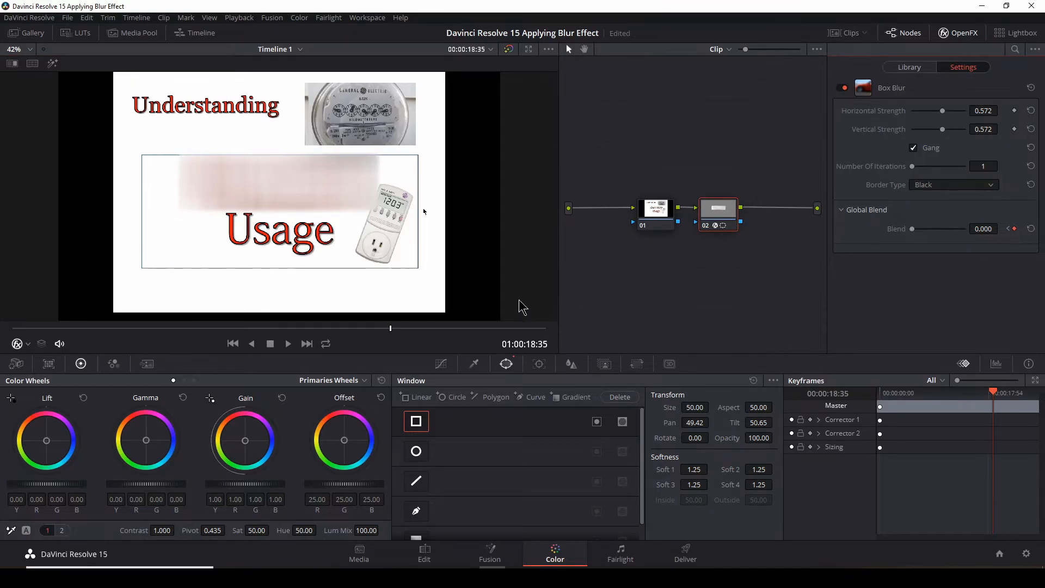
{"action": "key", "text": "Right"}
{"action": "left_click_drag", "start_coordinate": [911, 231], "coordinate": [977, 240]}
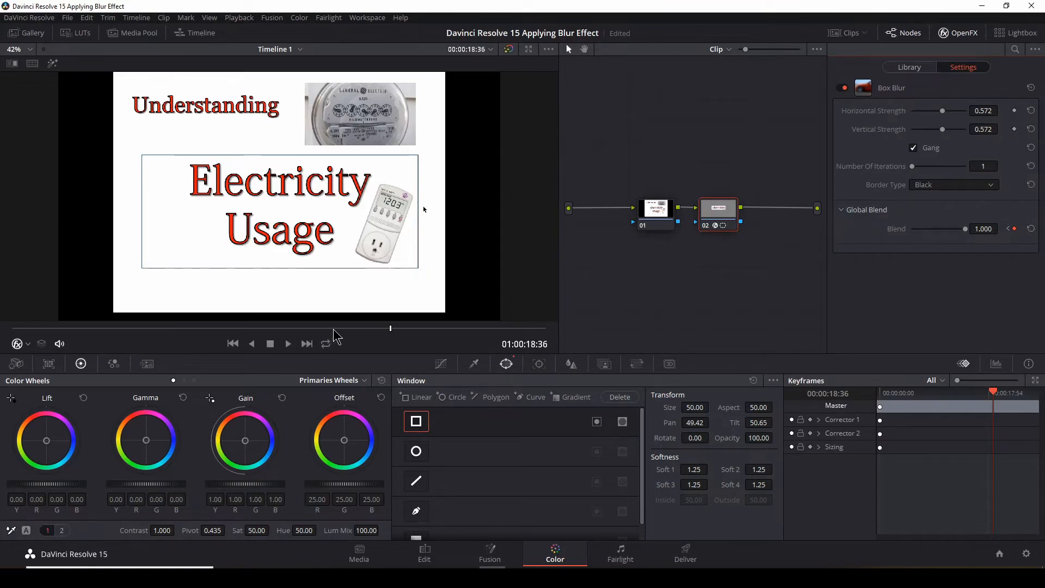
Step: Scrub across the blurred section and play from 01:00:23:14 into the second clip to check the blur timing
{"action": "left_click_drag", "start_coordinate": [391, 329], "coordinate": [269, 330]}
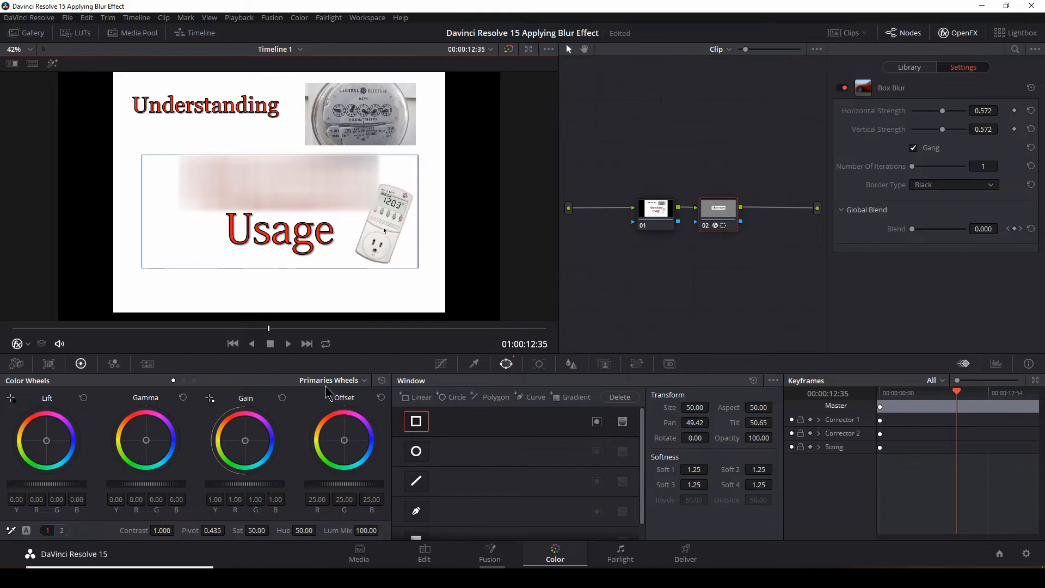
{"action": "left_click_drag", "start_coordinate": [270, 329], "coordinate": [487, 329]}
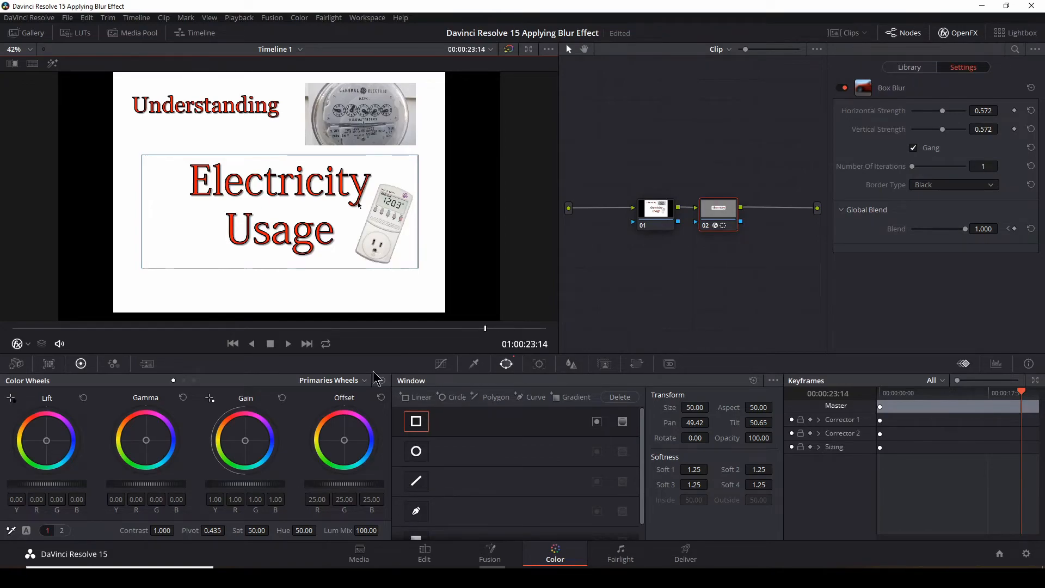
{"action": "left_click", "coordinate": [288, 345]}
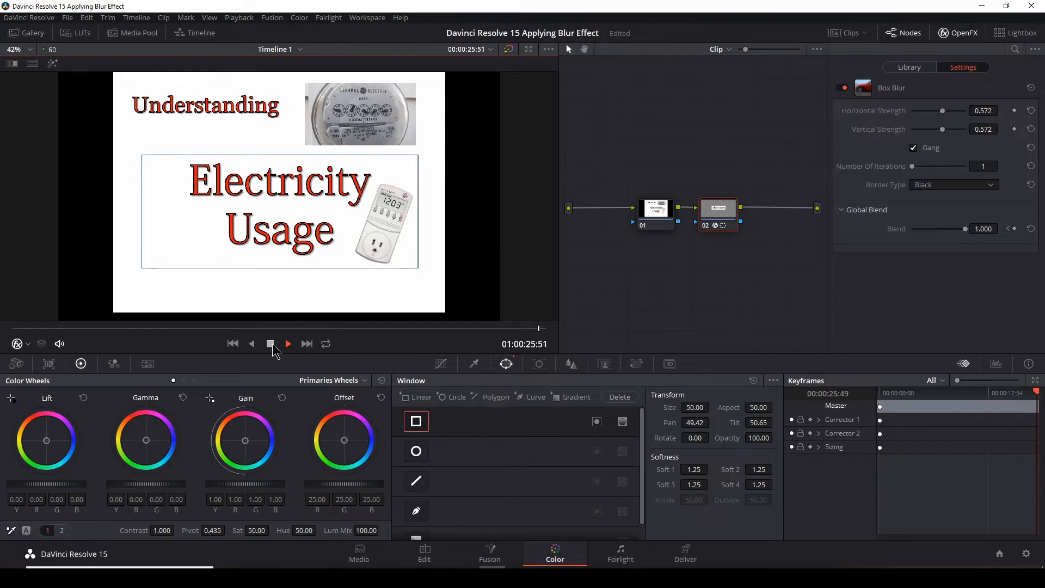
{"action": "left_click", "coordinate": [270, 344]}
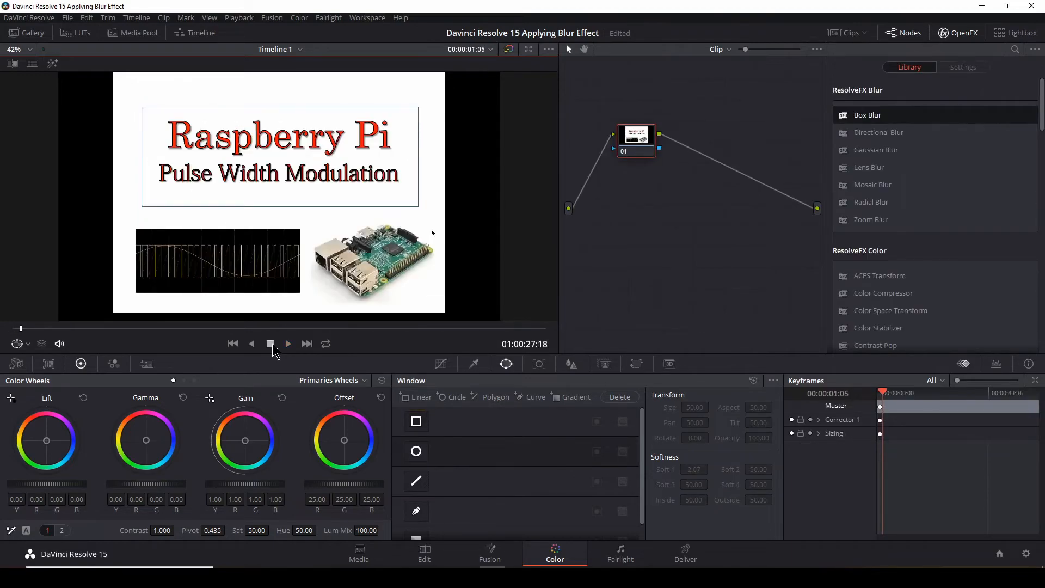
Step: Copy the first clip's node setup, including its windowed Box Blur and blend keyframes, to the second clip and select its blur node
{"action": "left_click_drag", "start_coordinate": [641, 139], "coordinate": [645, 216]}
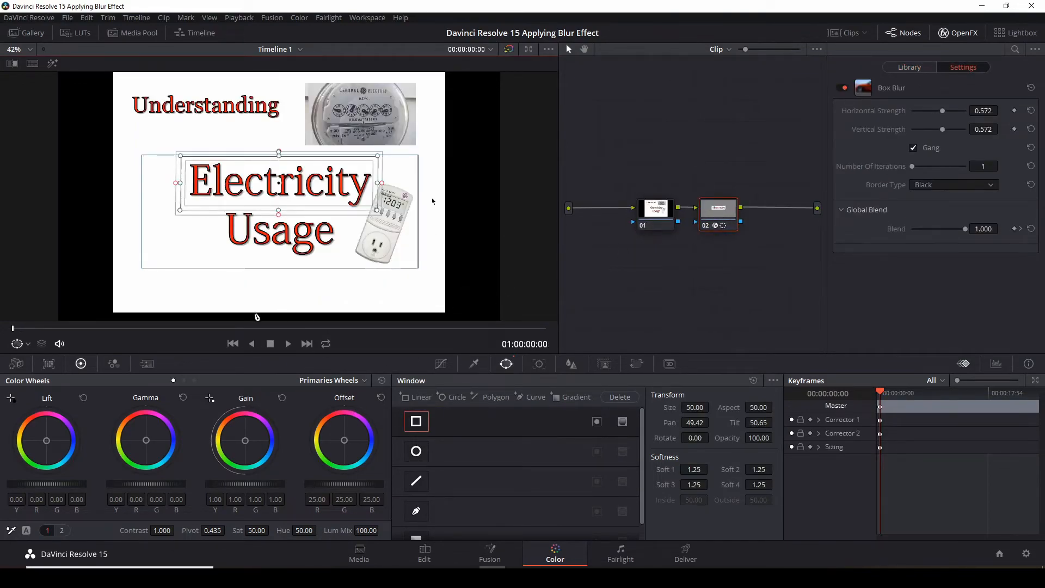
{"action": "left_click", "coordinate": [307, 344]}
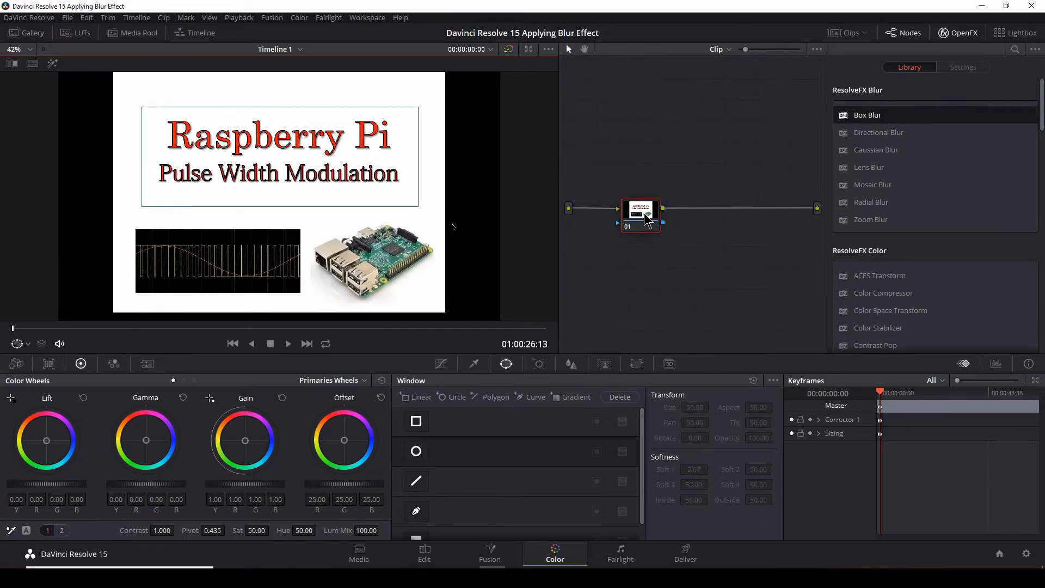
{"action": "left_click_drag", "start_coordinate": [638, 212], "coordinate": [639, 213]}
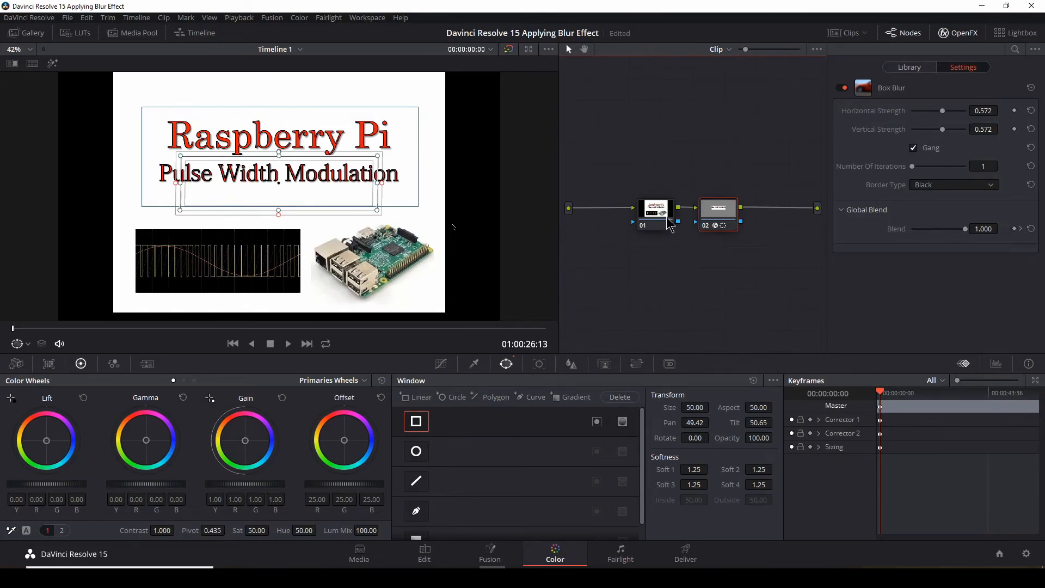
{"action": "left_click", "coordinate": [665, 218]}
{"action": "left_click", "coordinate": [715, 220]}
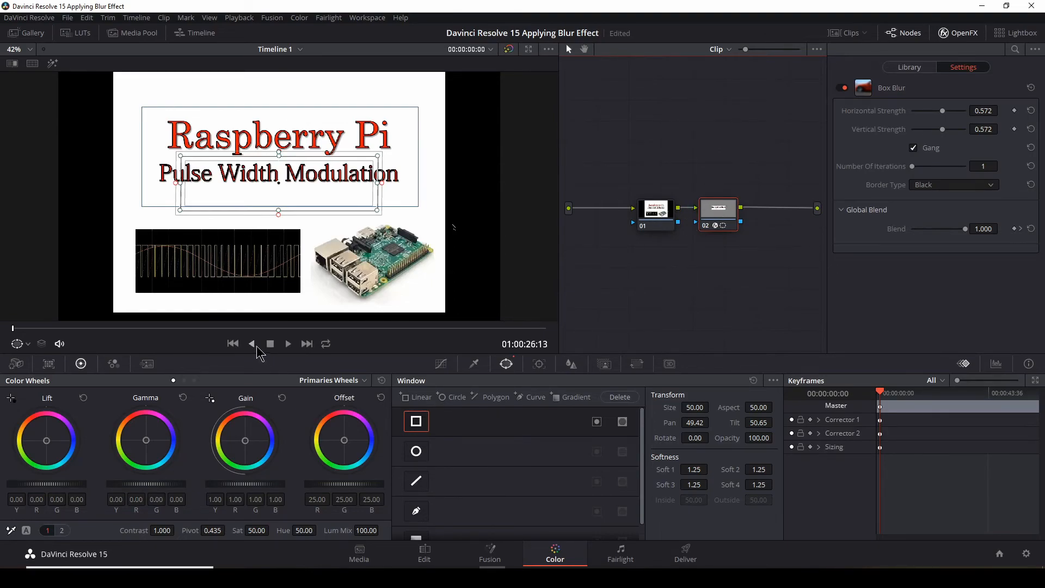
Step: Scrub through the second clip and return to its first frame to check the copied blur's area and timing
{"action": "left_click_drag", "start_coordinate": [20, 332], "coordinate": [36, 345]}
{"action": "left_click_drag", "start_coordinate": [391, 342], "coordinate": [4, 347]}
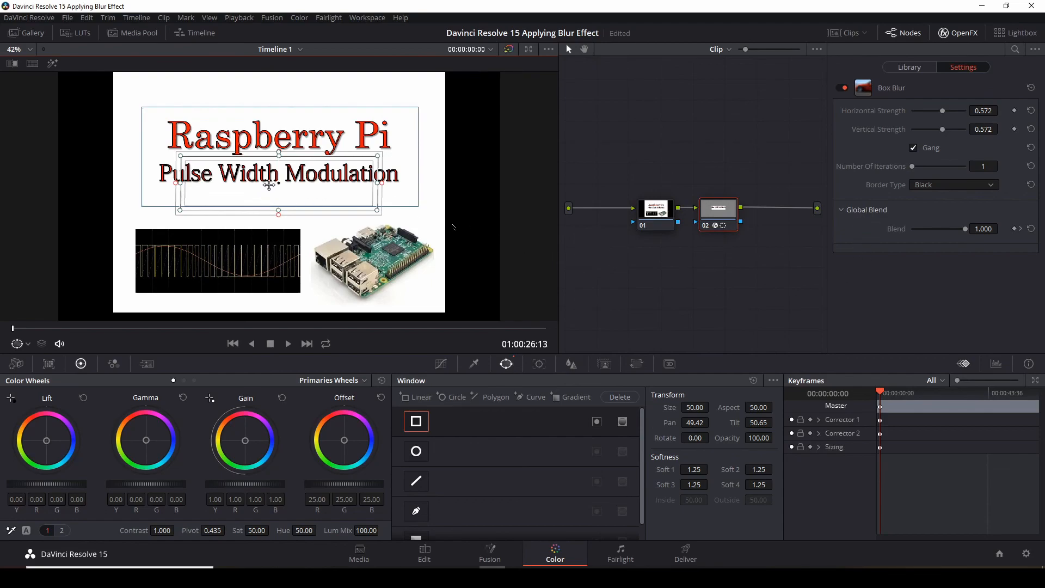
{"action": "left_click", "coordinate": [630, 262]}
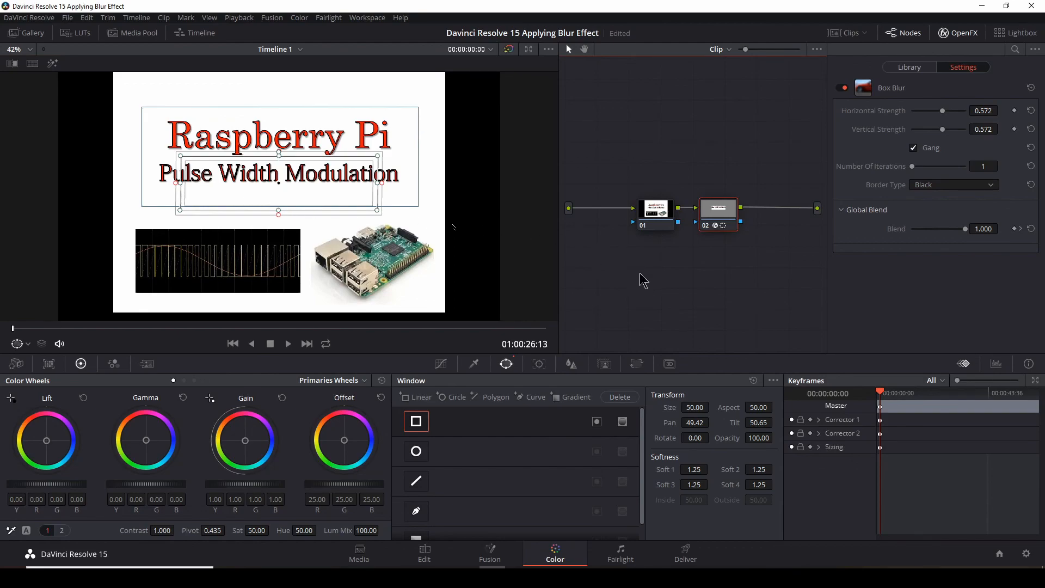